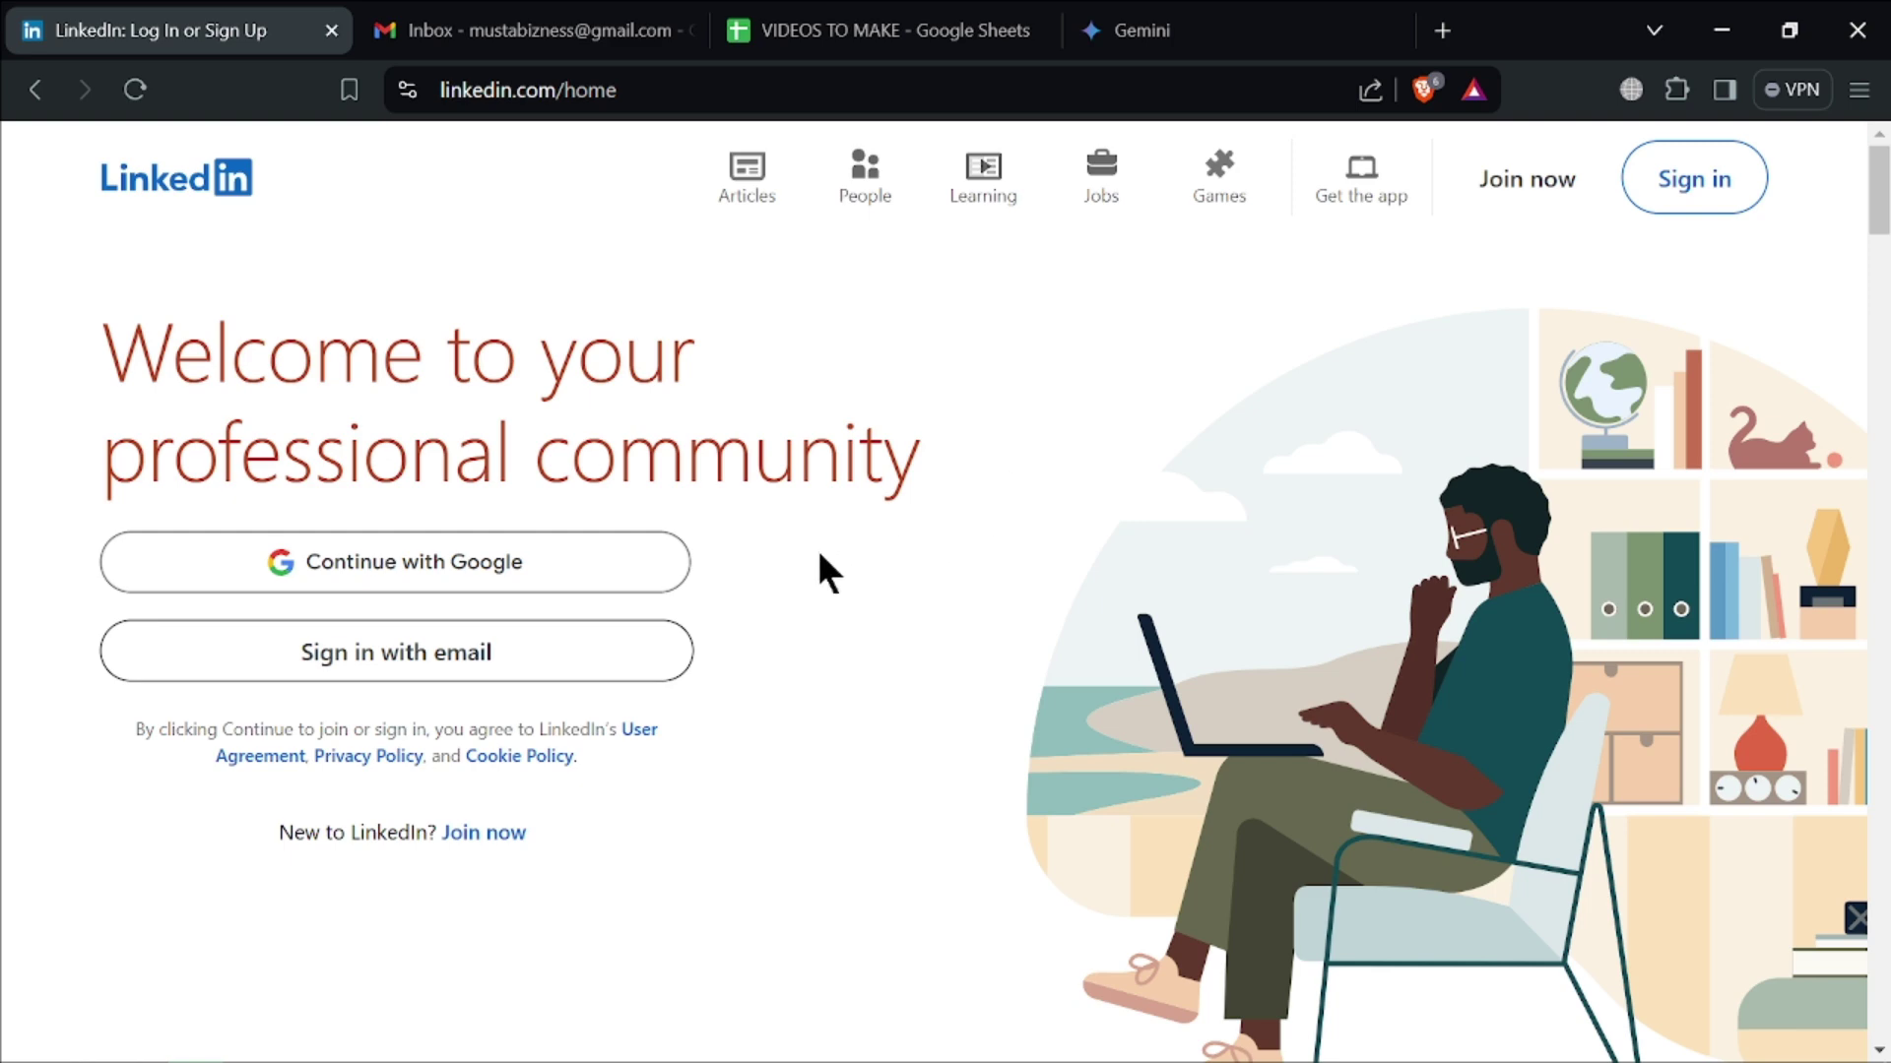
# - Start a new account and enter the email address and a password on the sign-up form
pyautogui.click(481, 837)
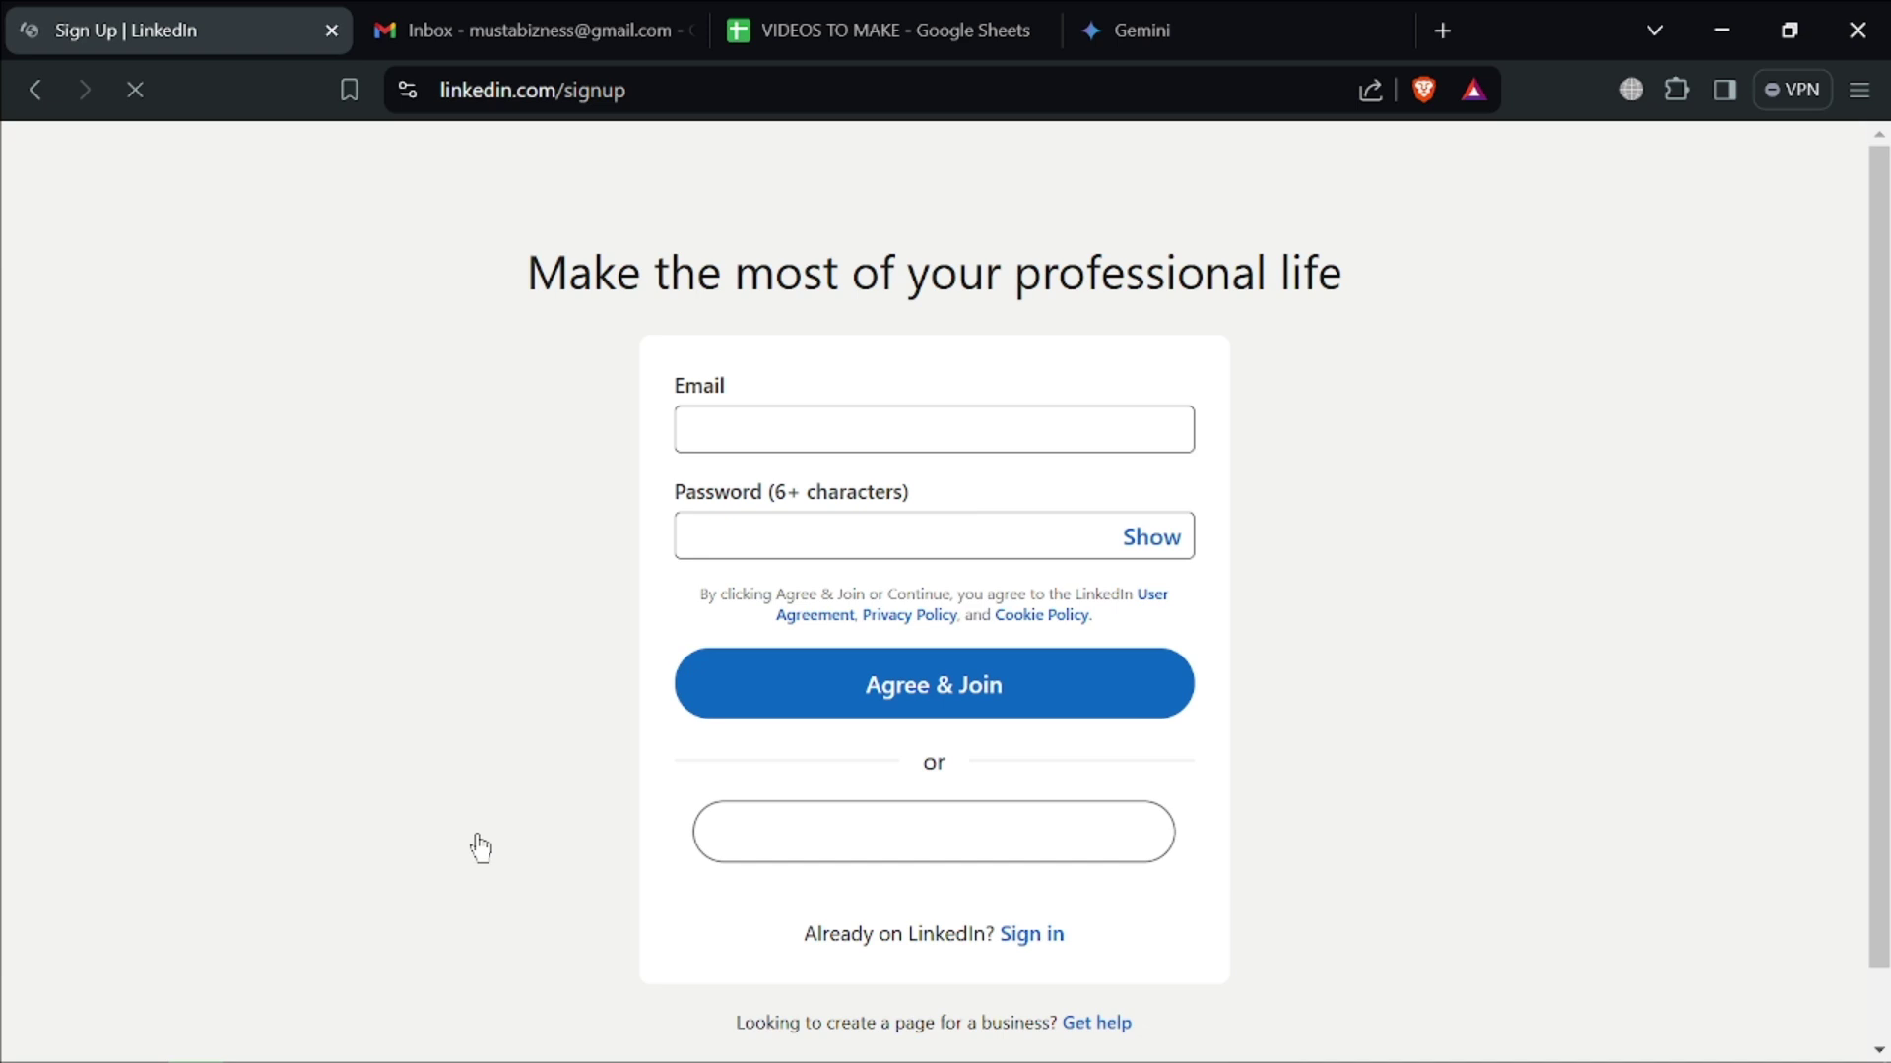
pyautogui.click(878, 433)
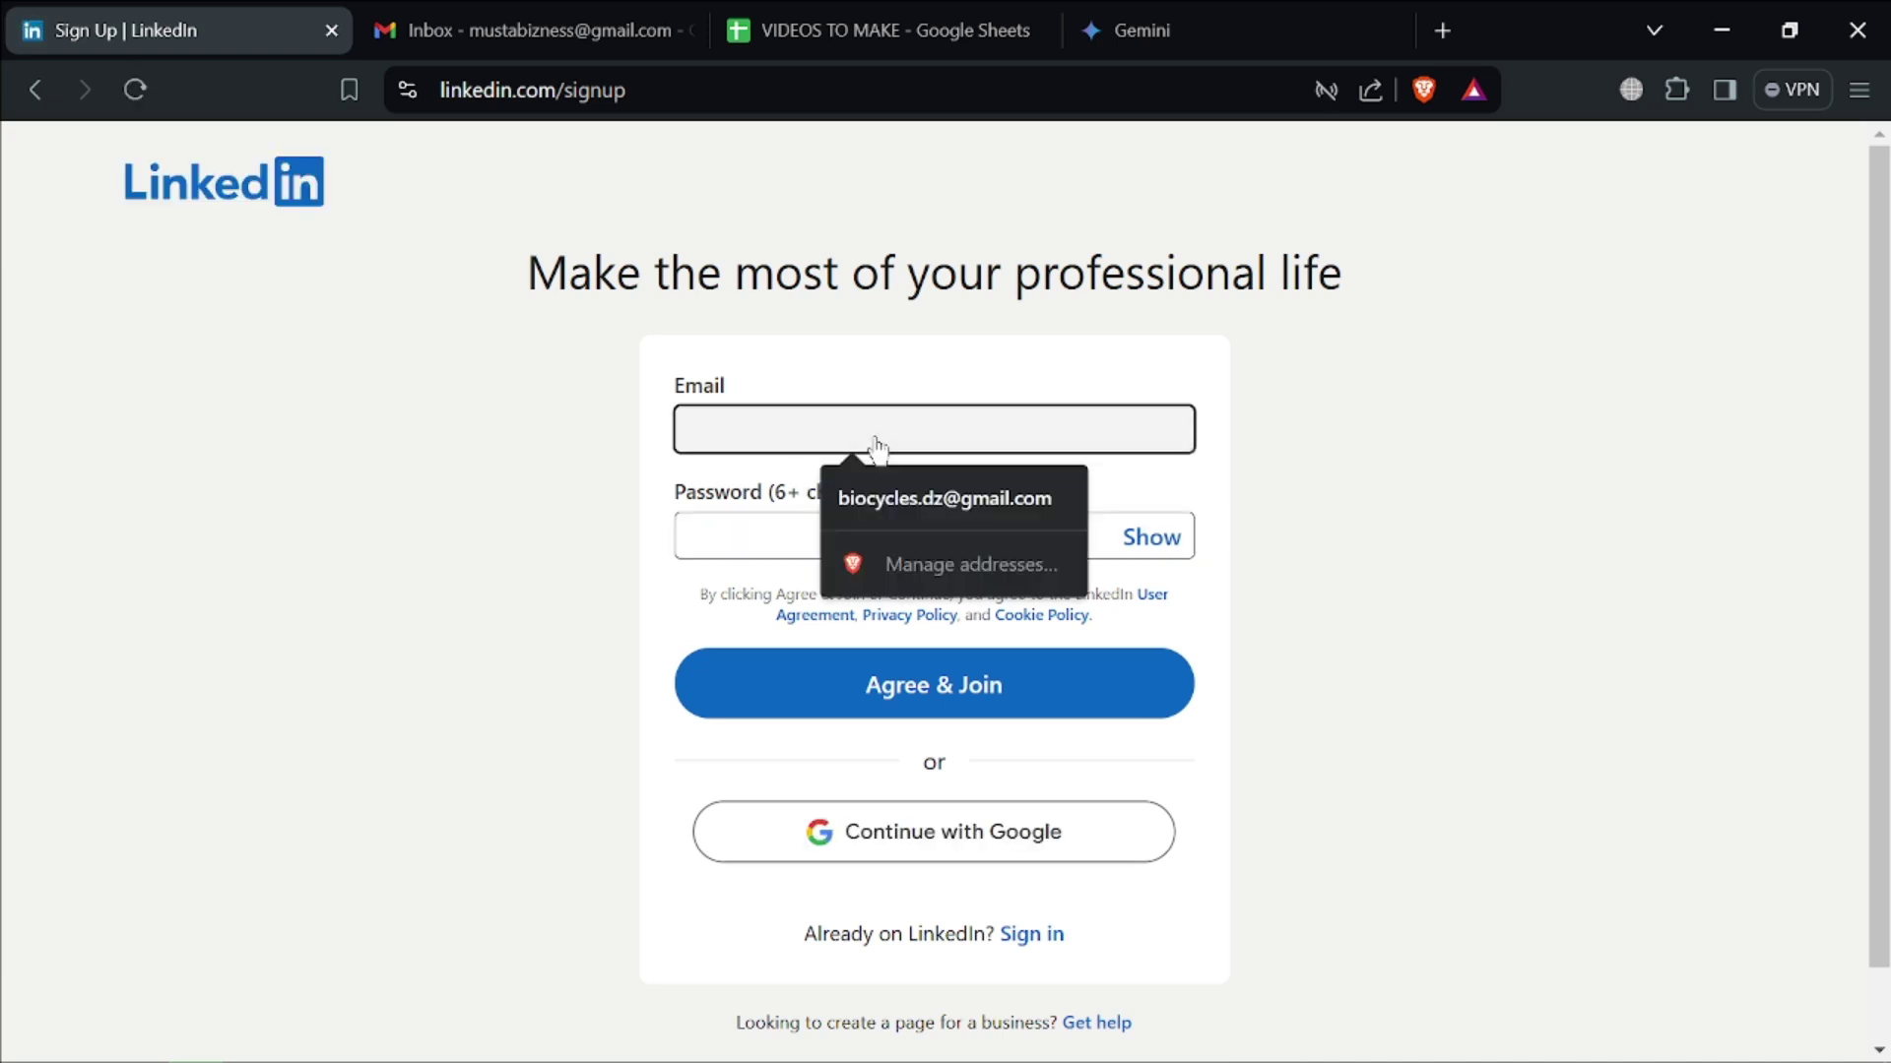
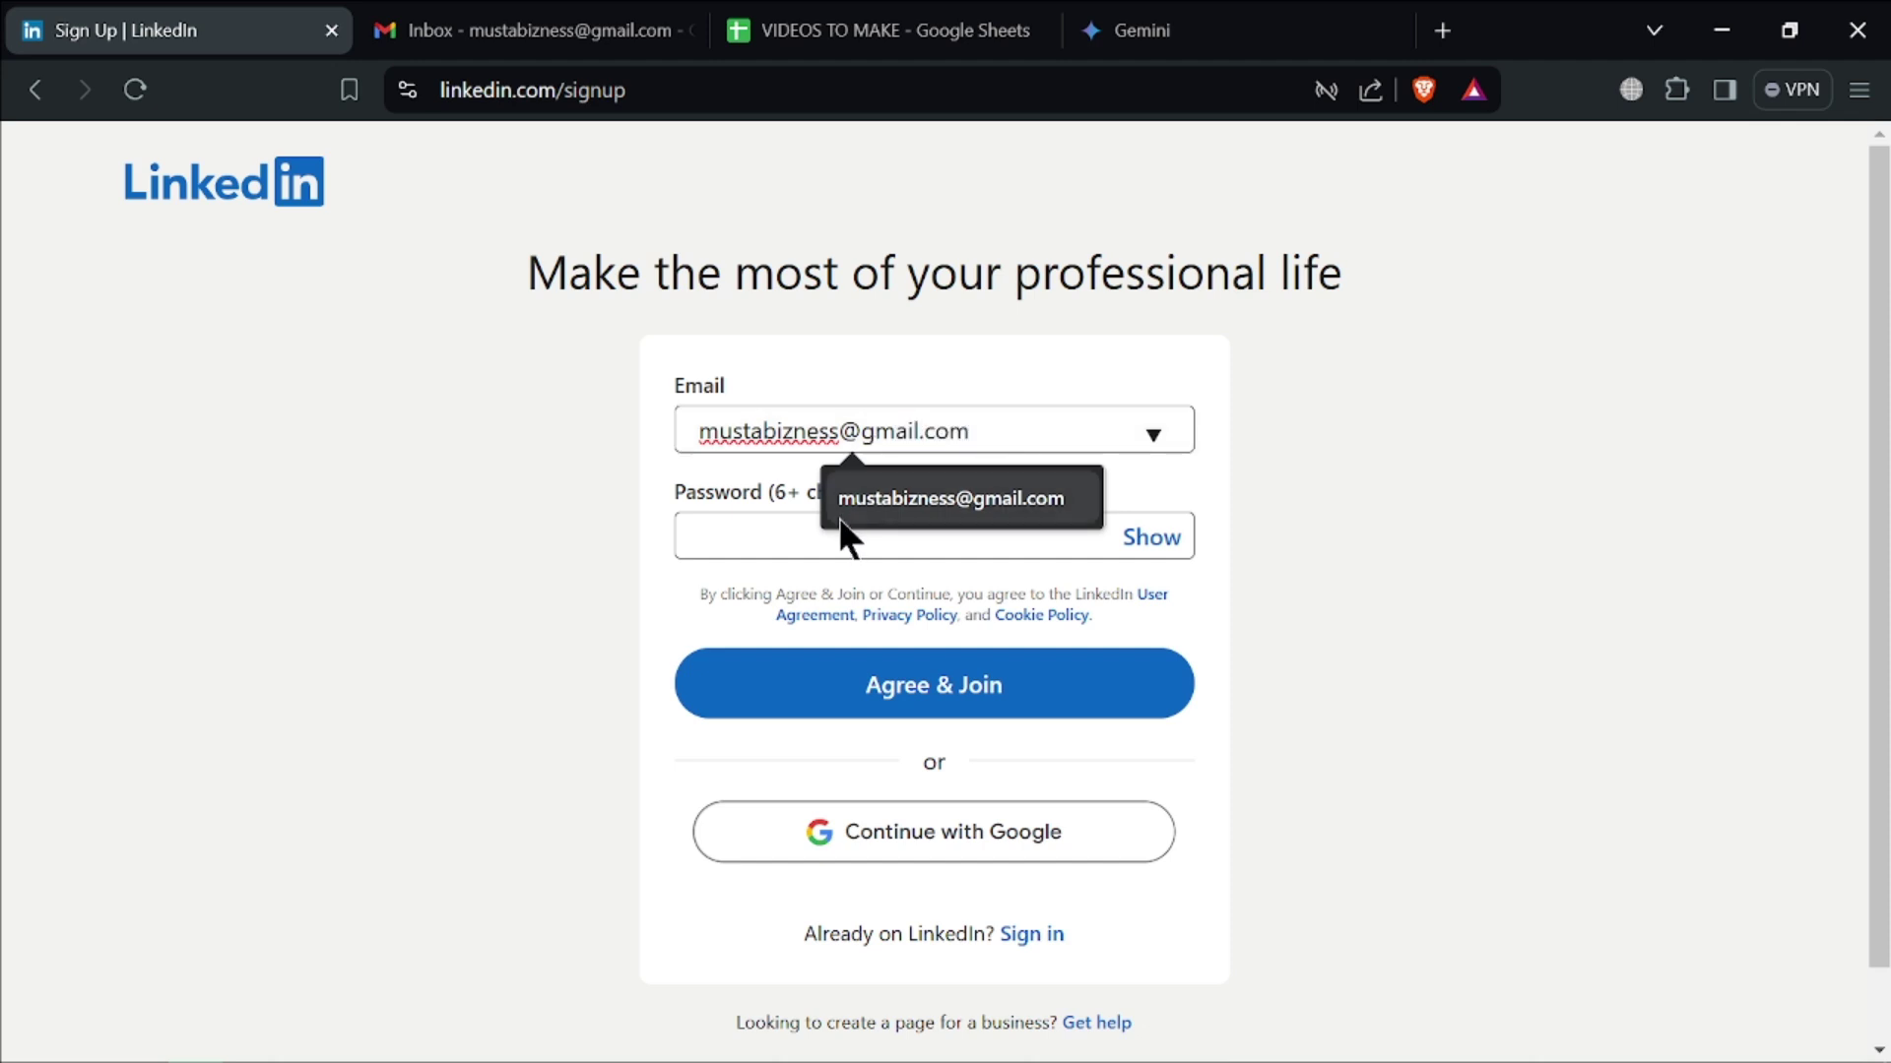
pyautogui.click(811, 540)
pyautogui.write('•')
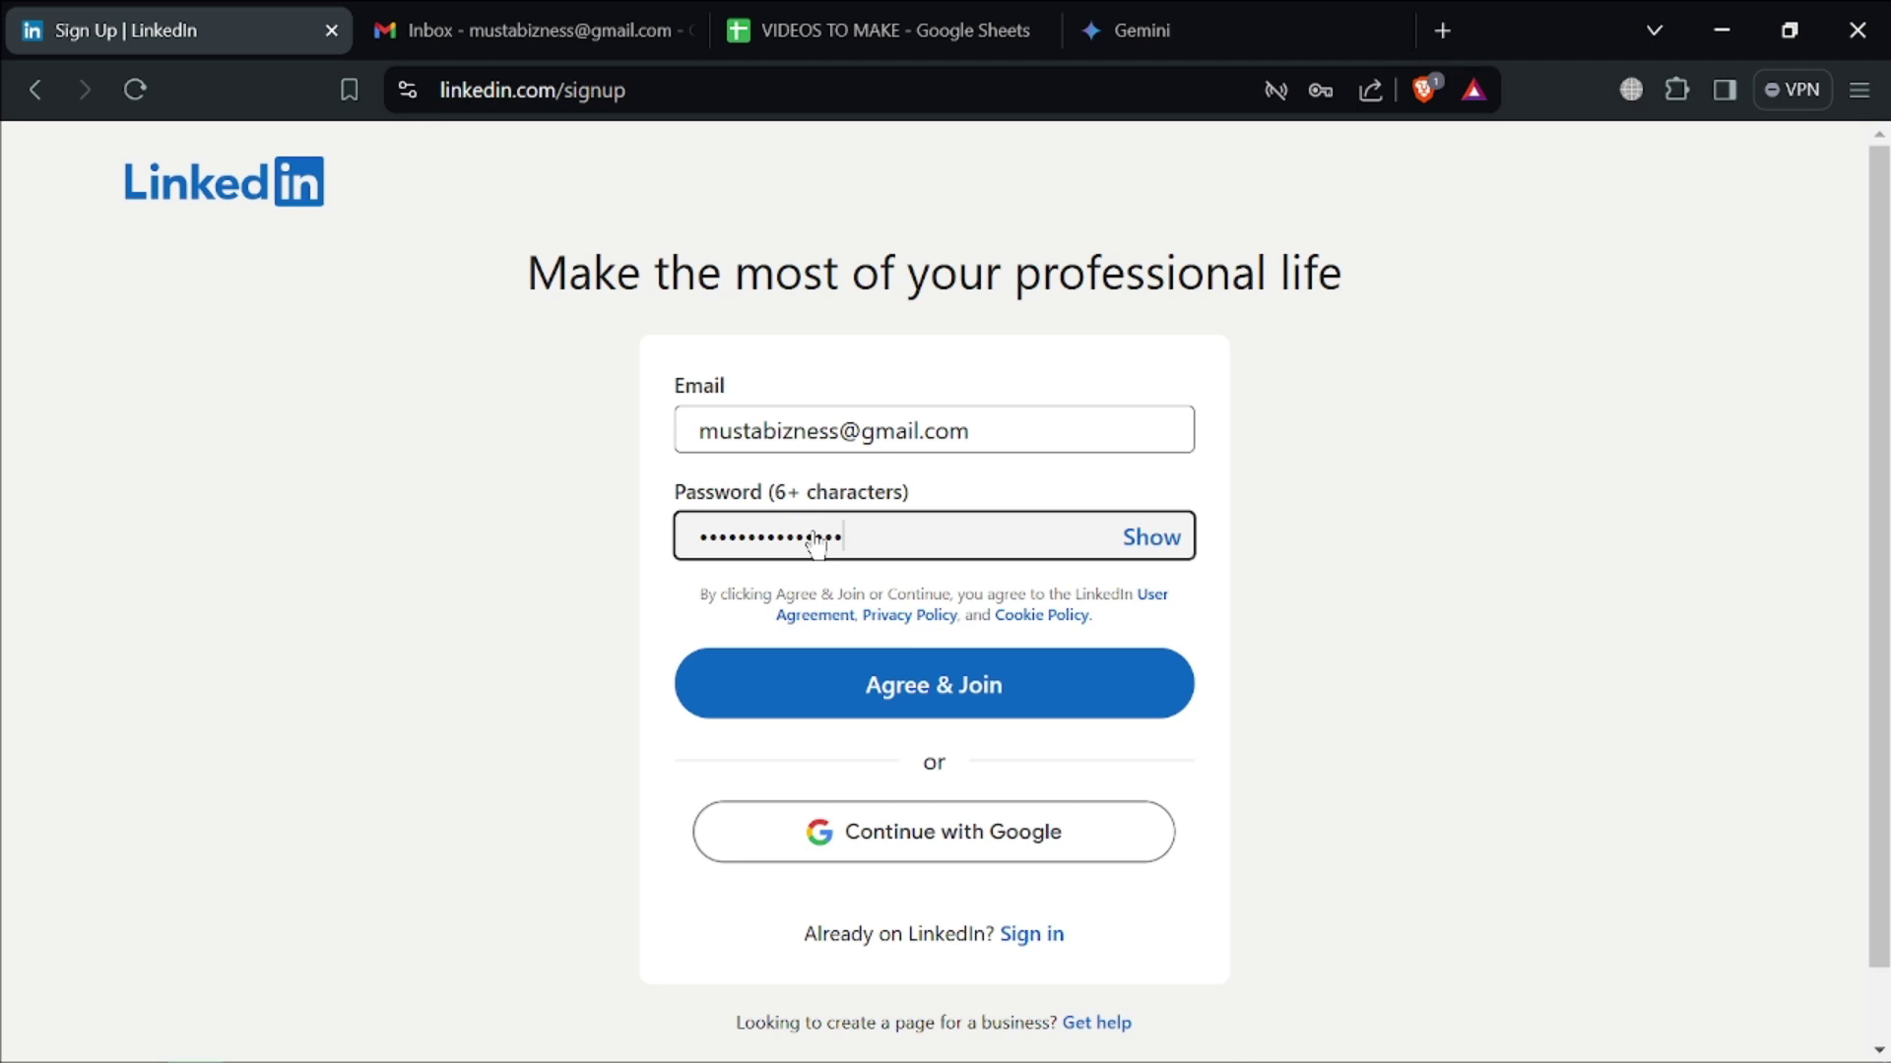
# - Submit the email and password, then enter the autofilled first and last name and continue
pyautogui.click(907, 683)
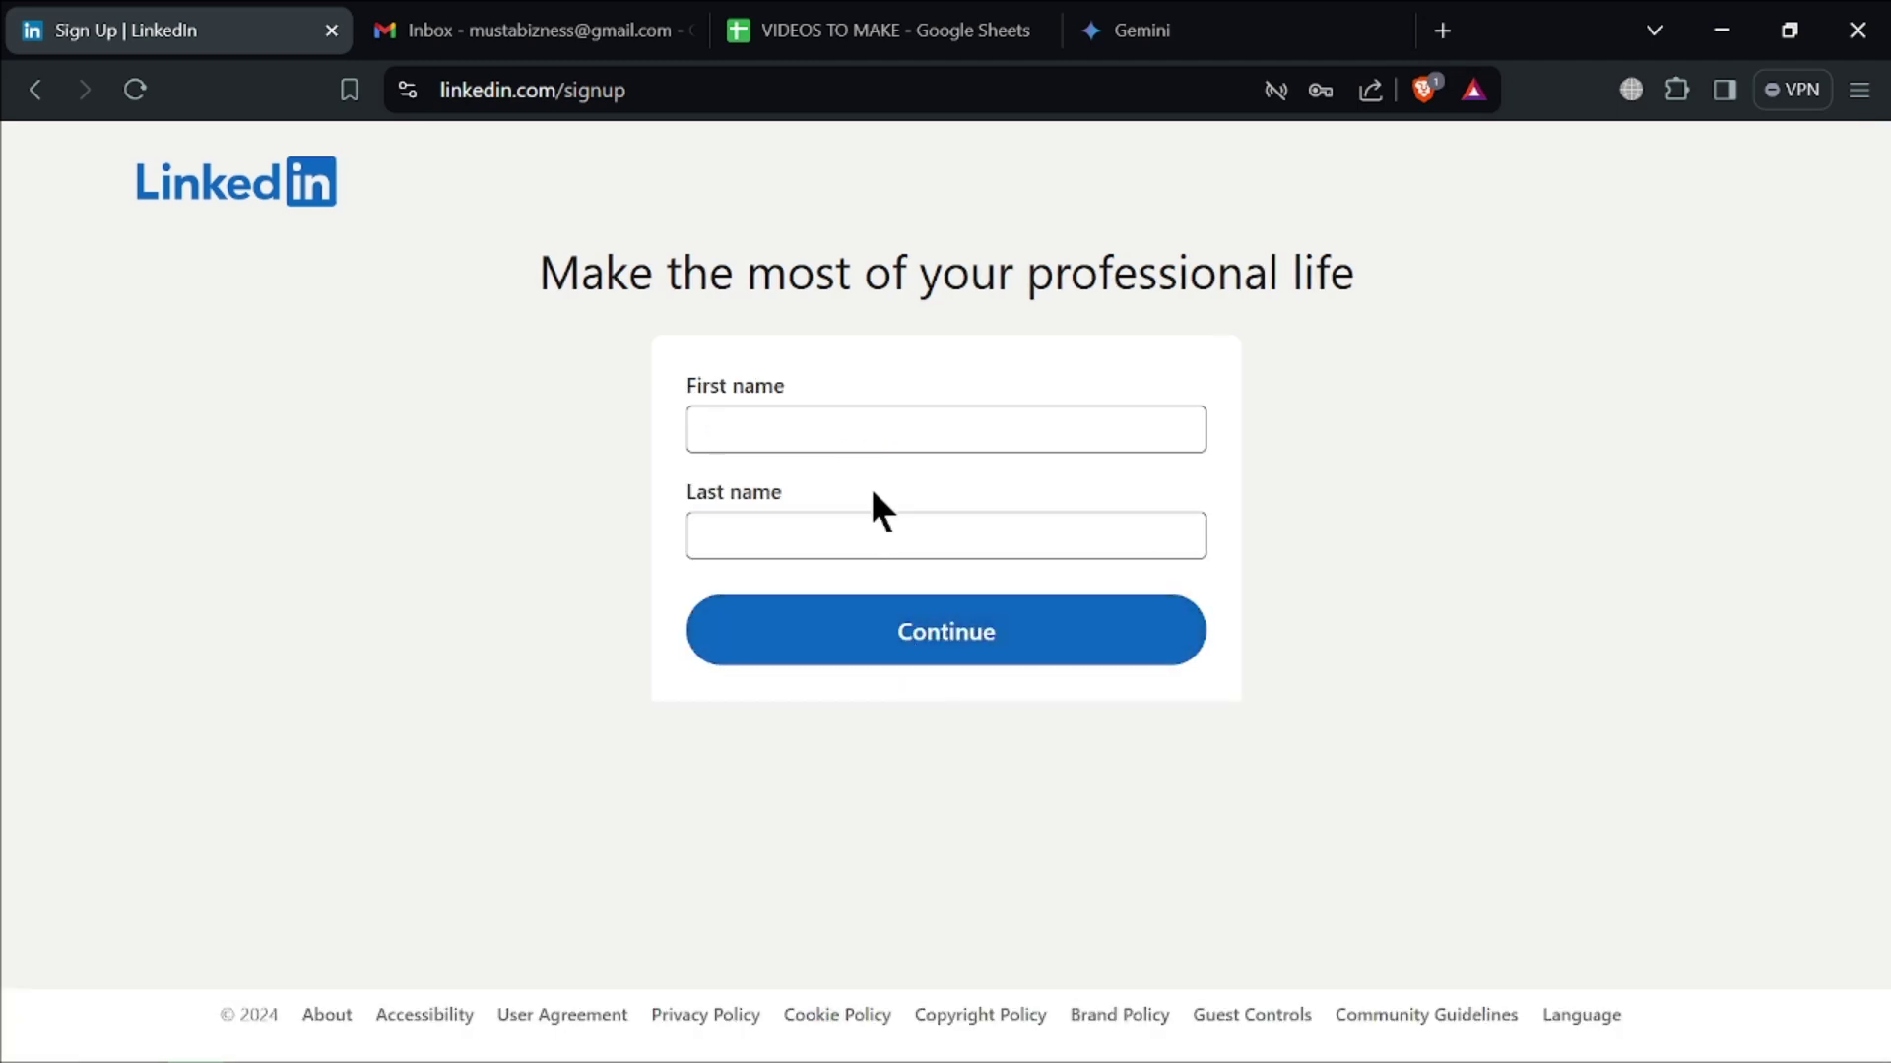
pyautogui.click(901, 430)
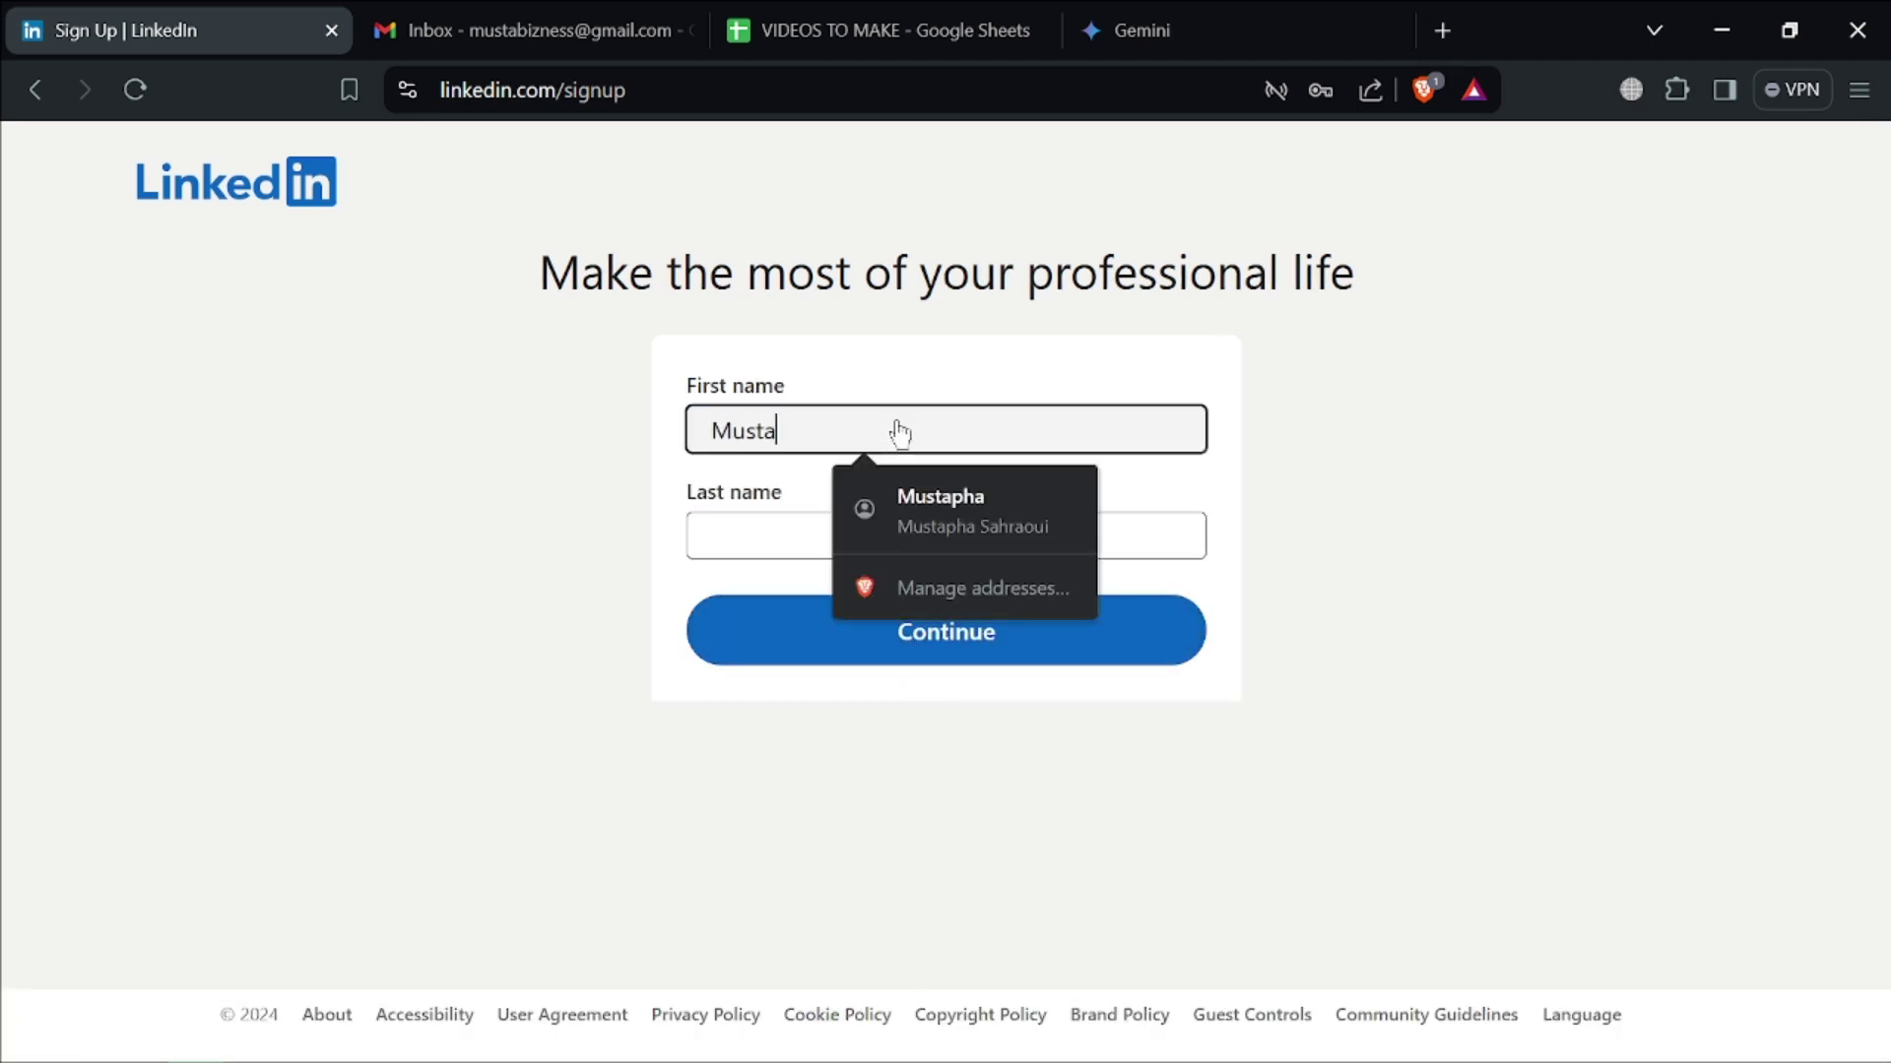
pyautogui.press('Tab')
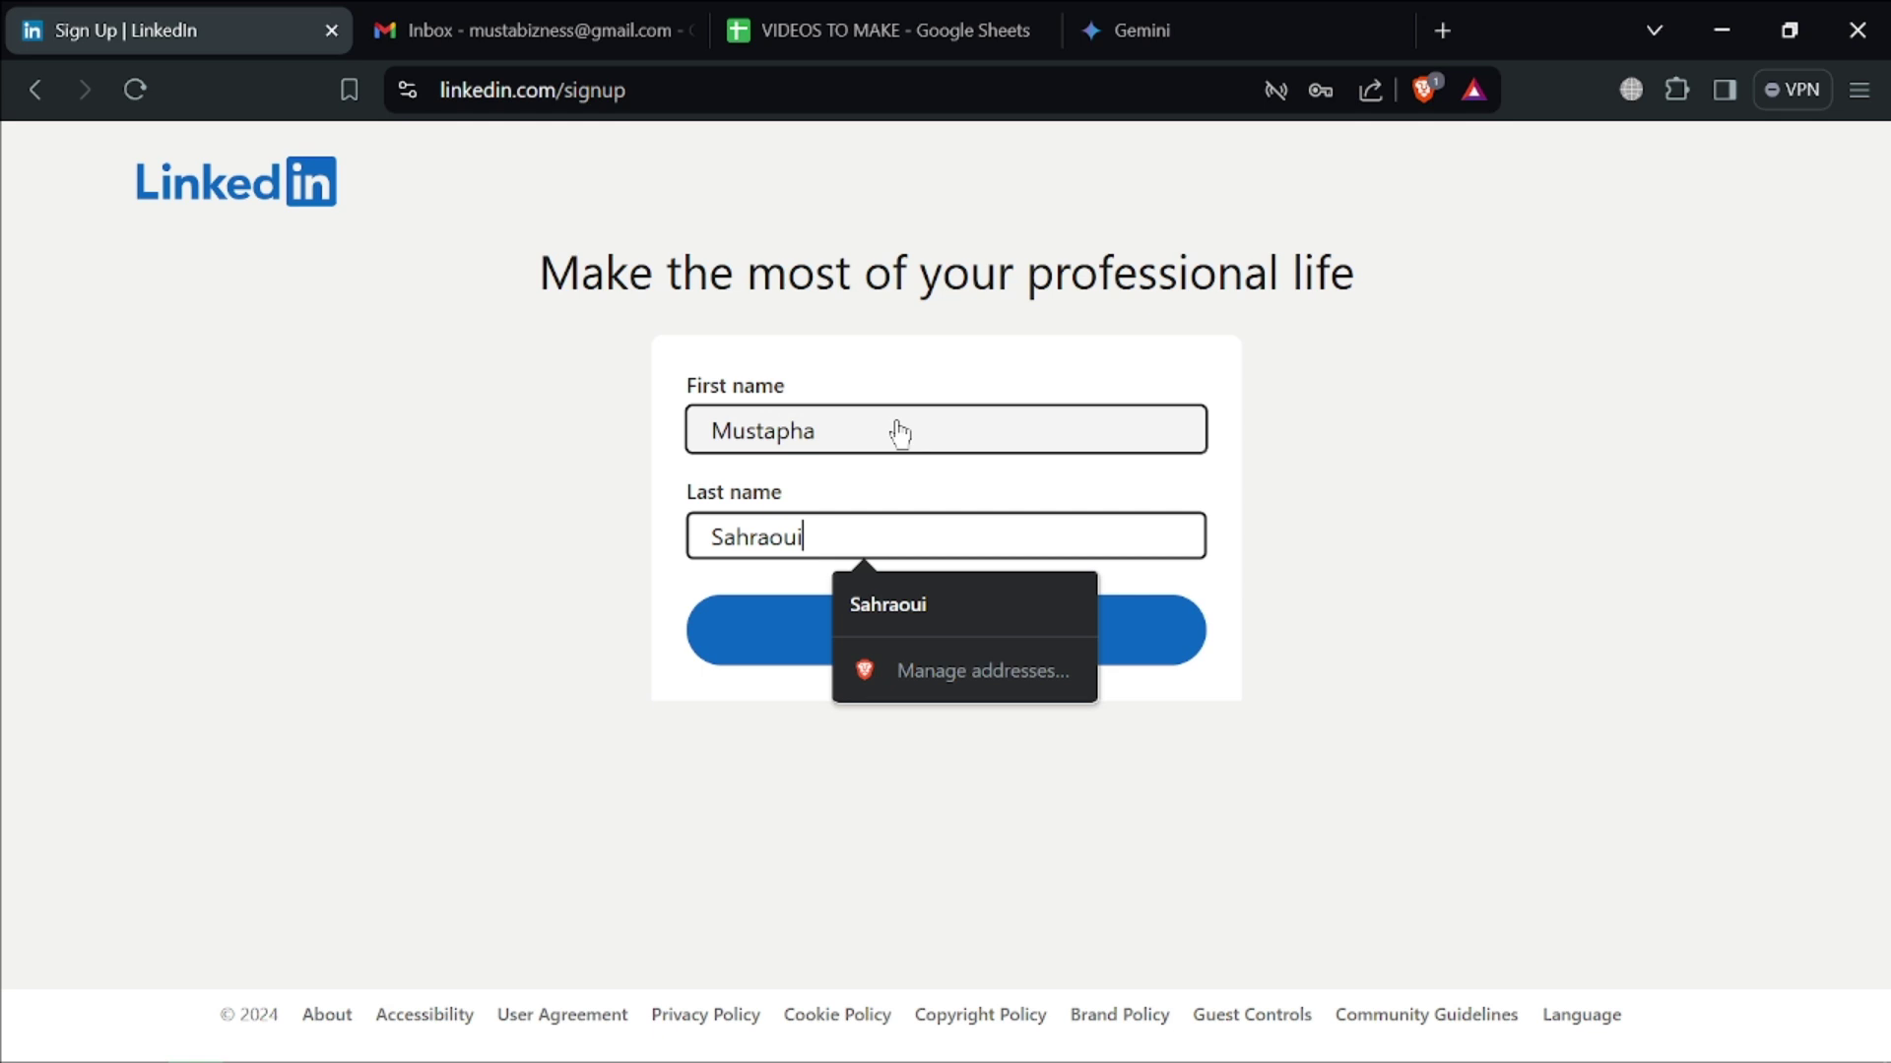
pyautogui.click(791, 635)
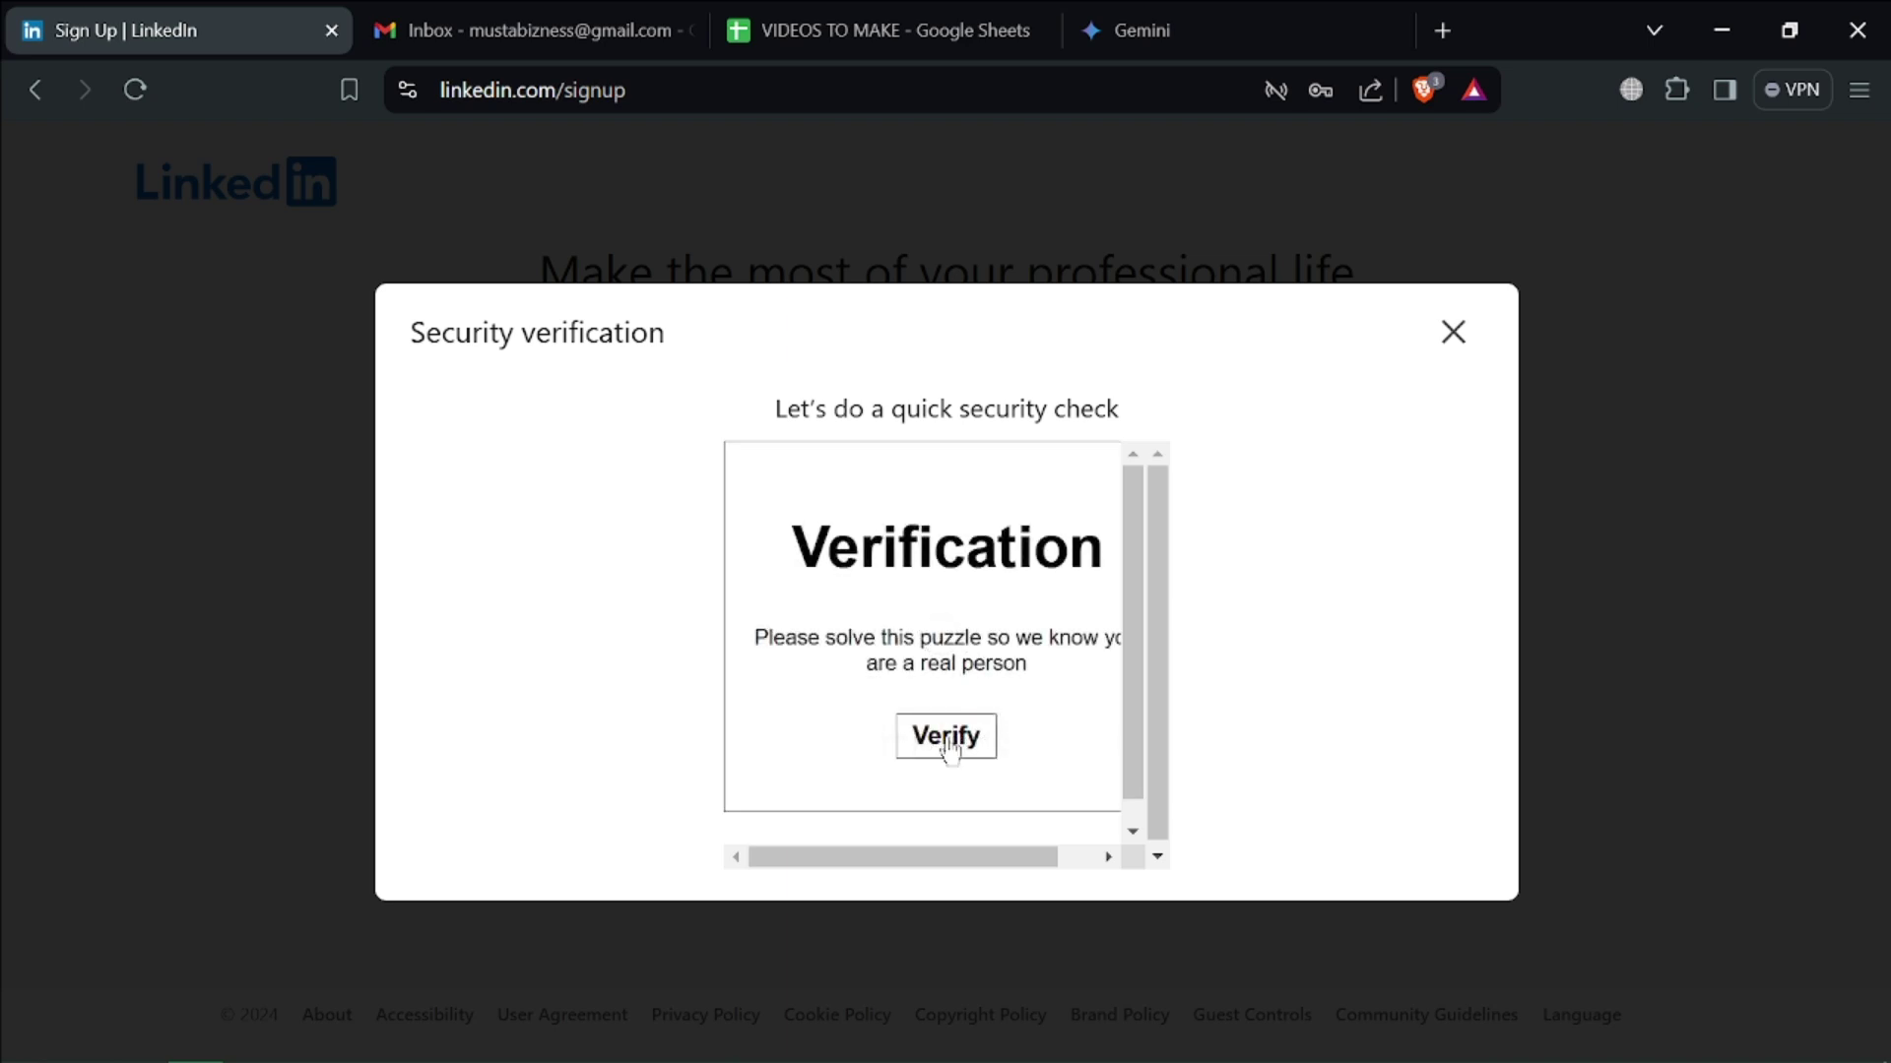
# - Solve the upright-image security puzzle, then open and close the Sales Solutions chat and collapse Messaging
pyautogui.click(945, 736)
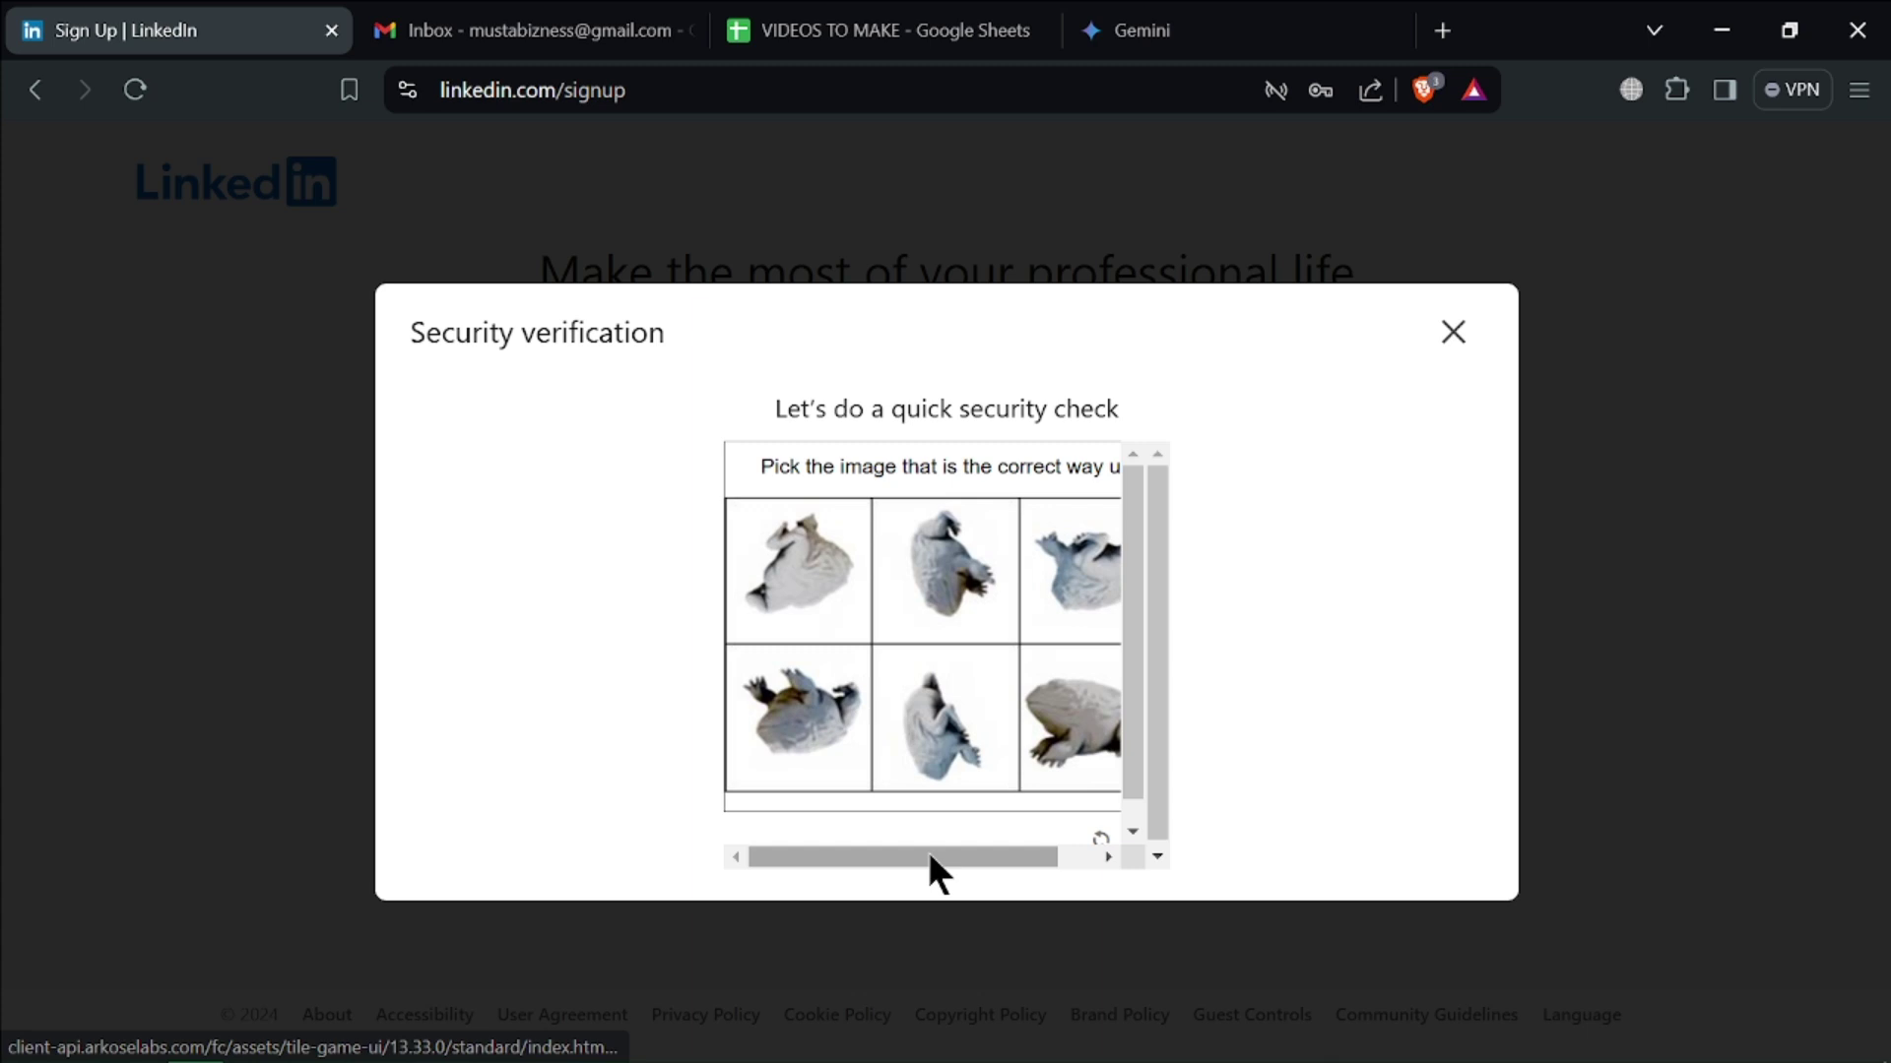
pyautogui.moveTo(927, 857); pyautogui.dragTo(979, 856)
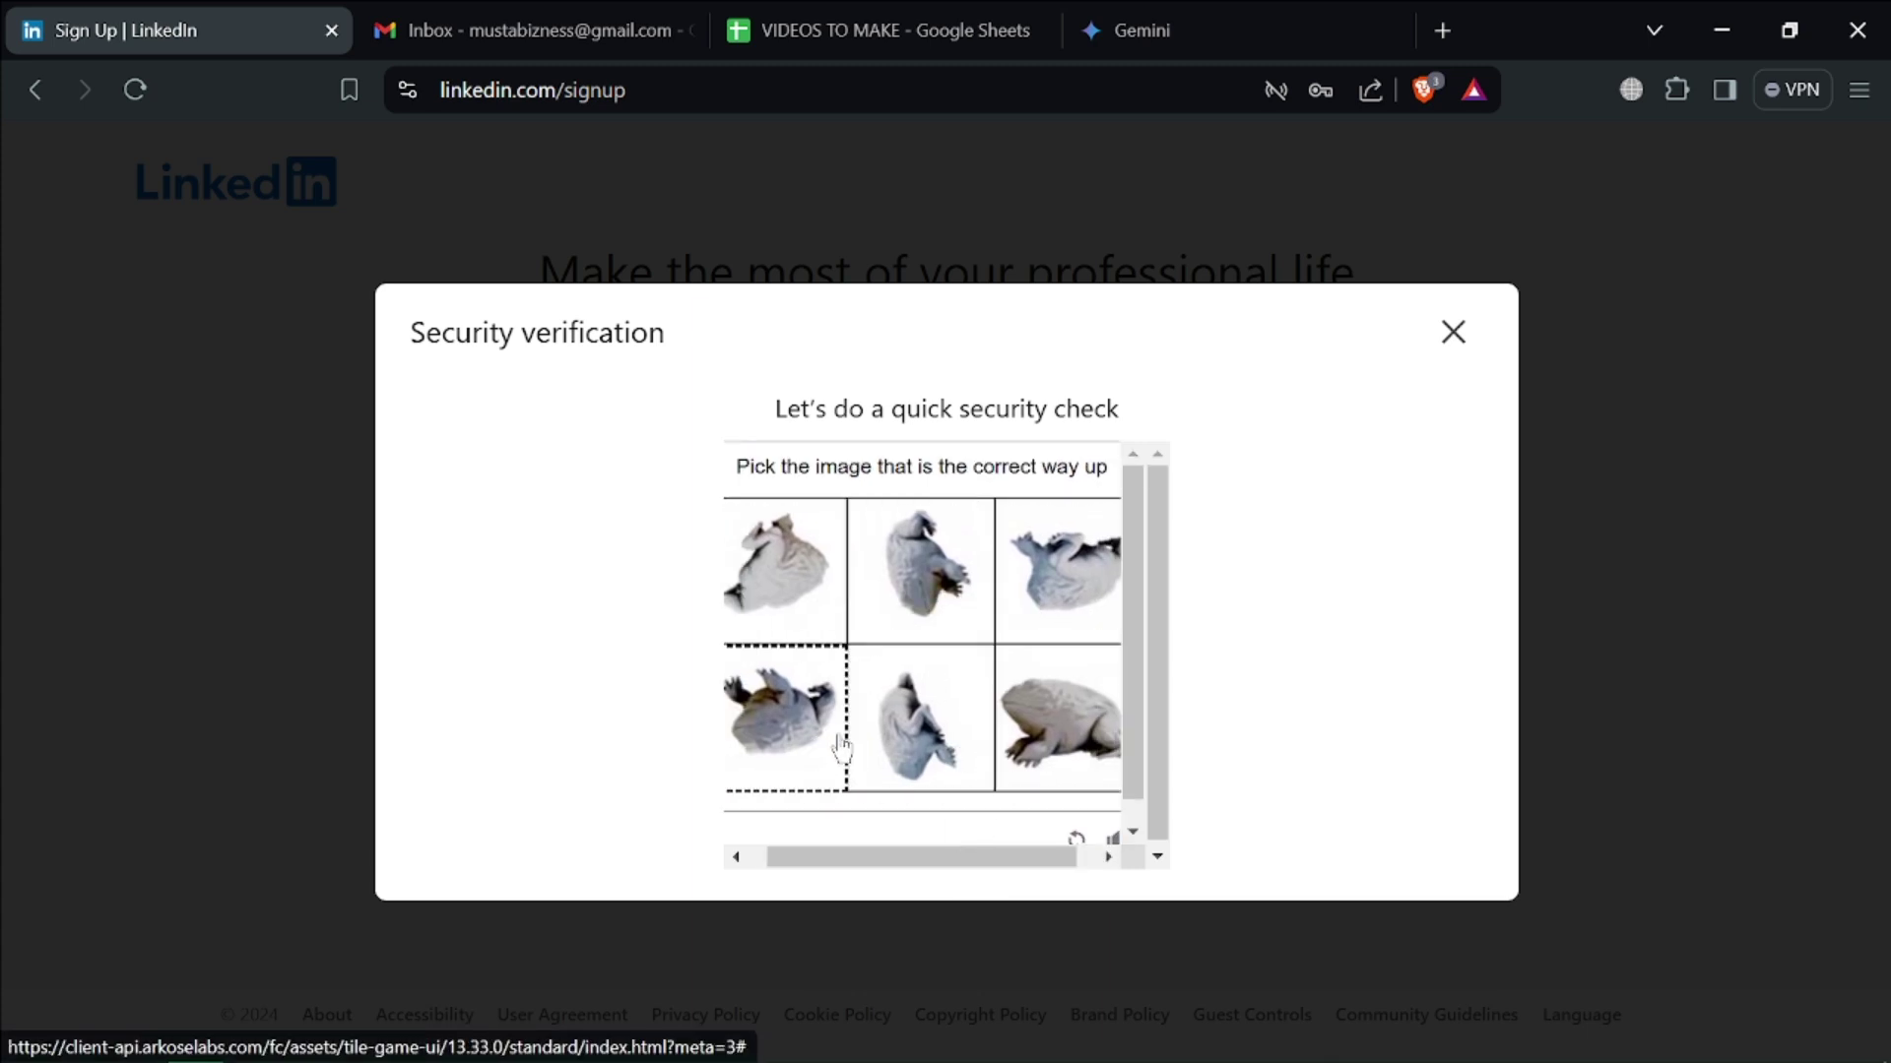
pyautogui.click(933, 767)
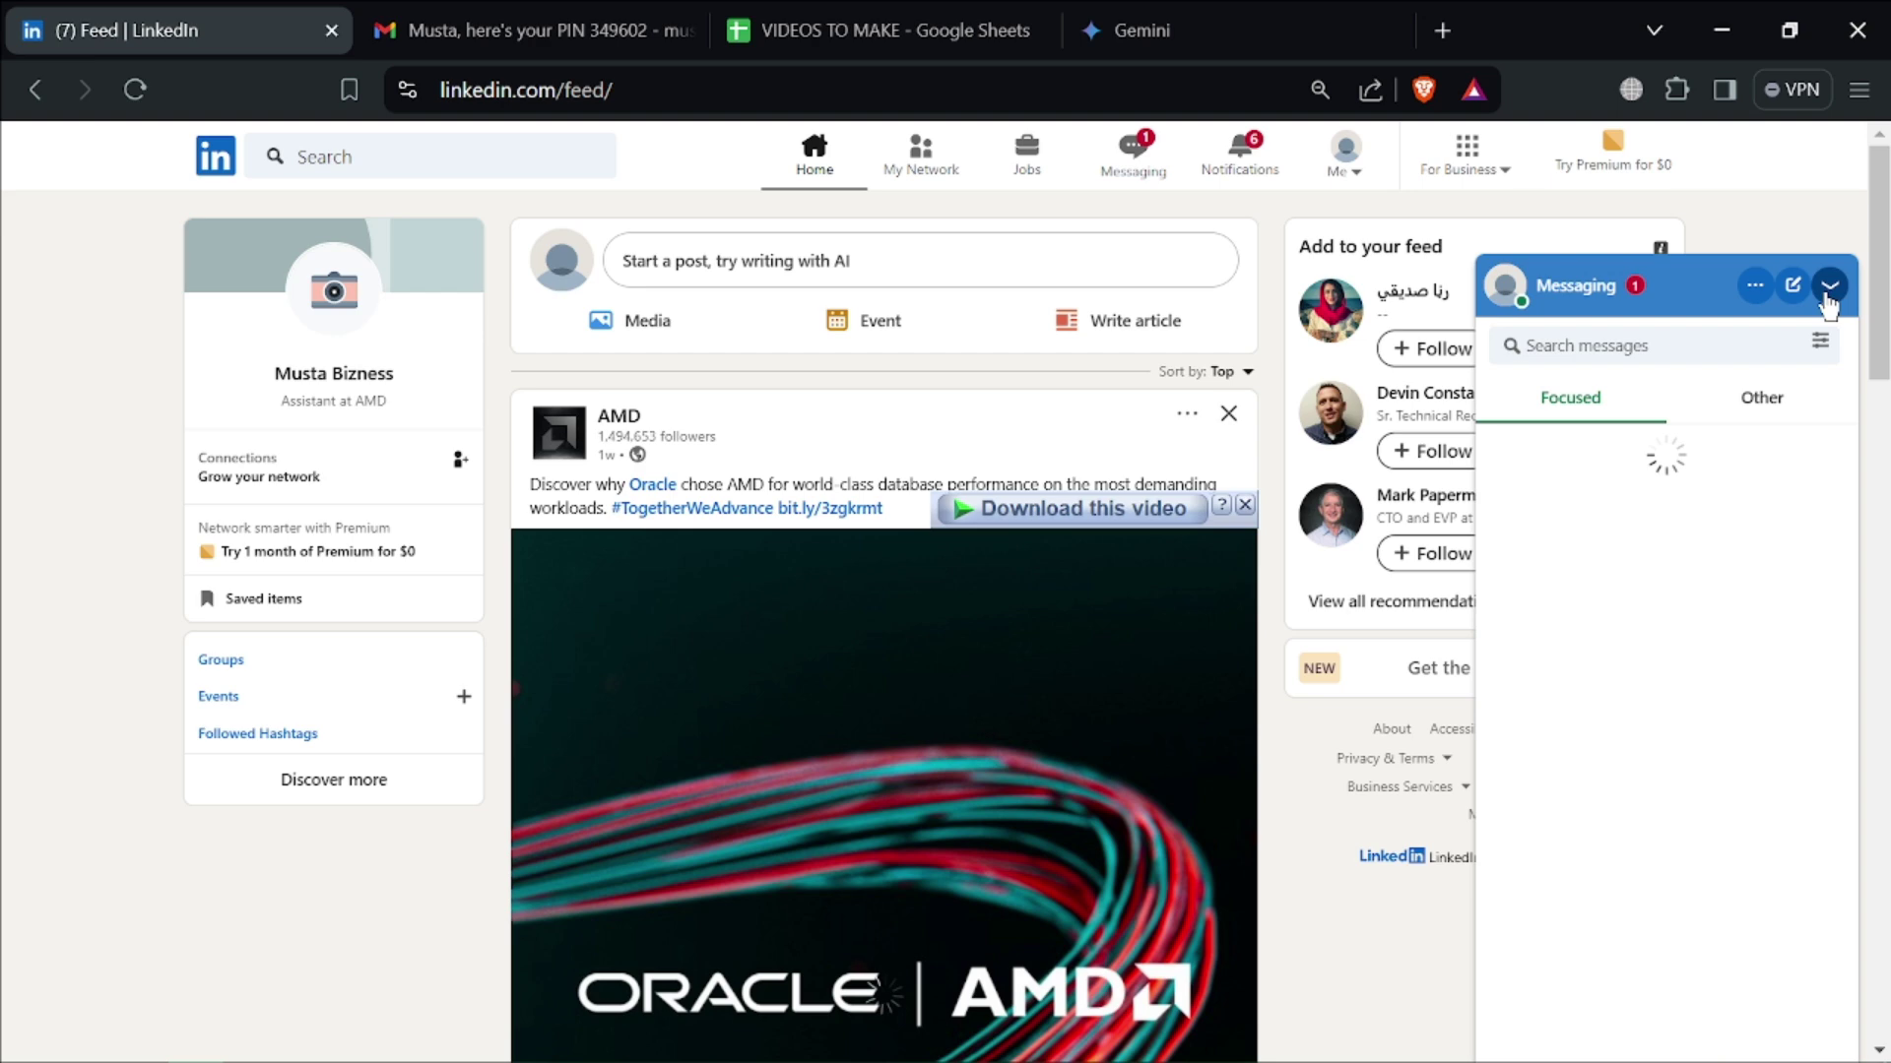
pyautogui.click(1696, 476)
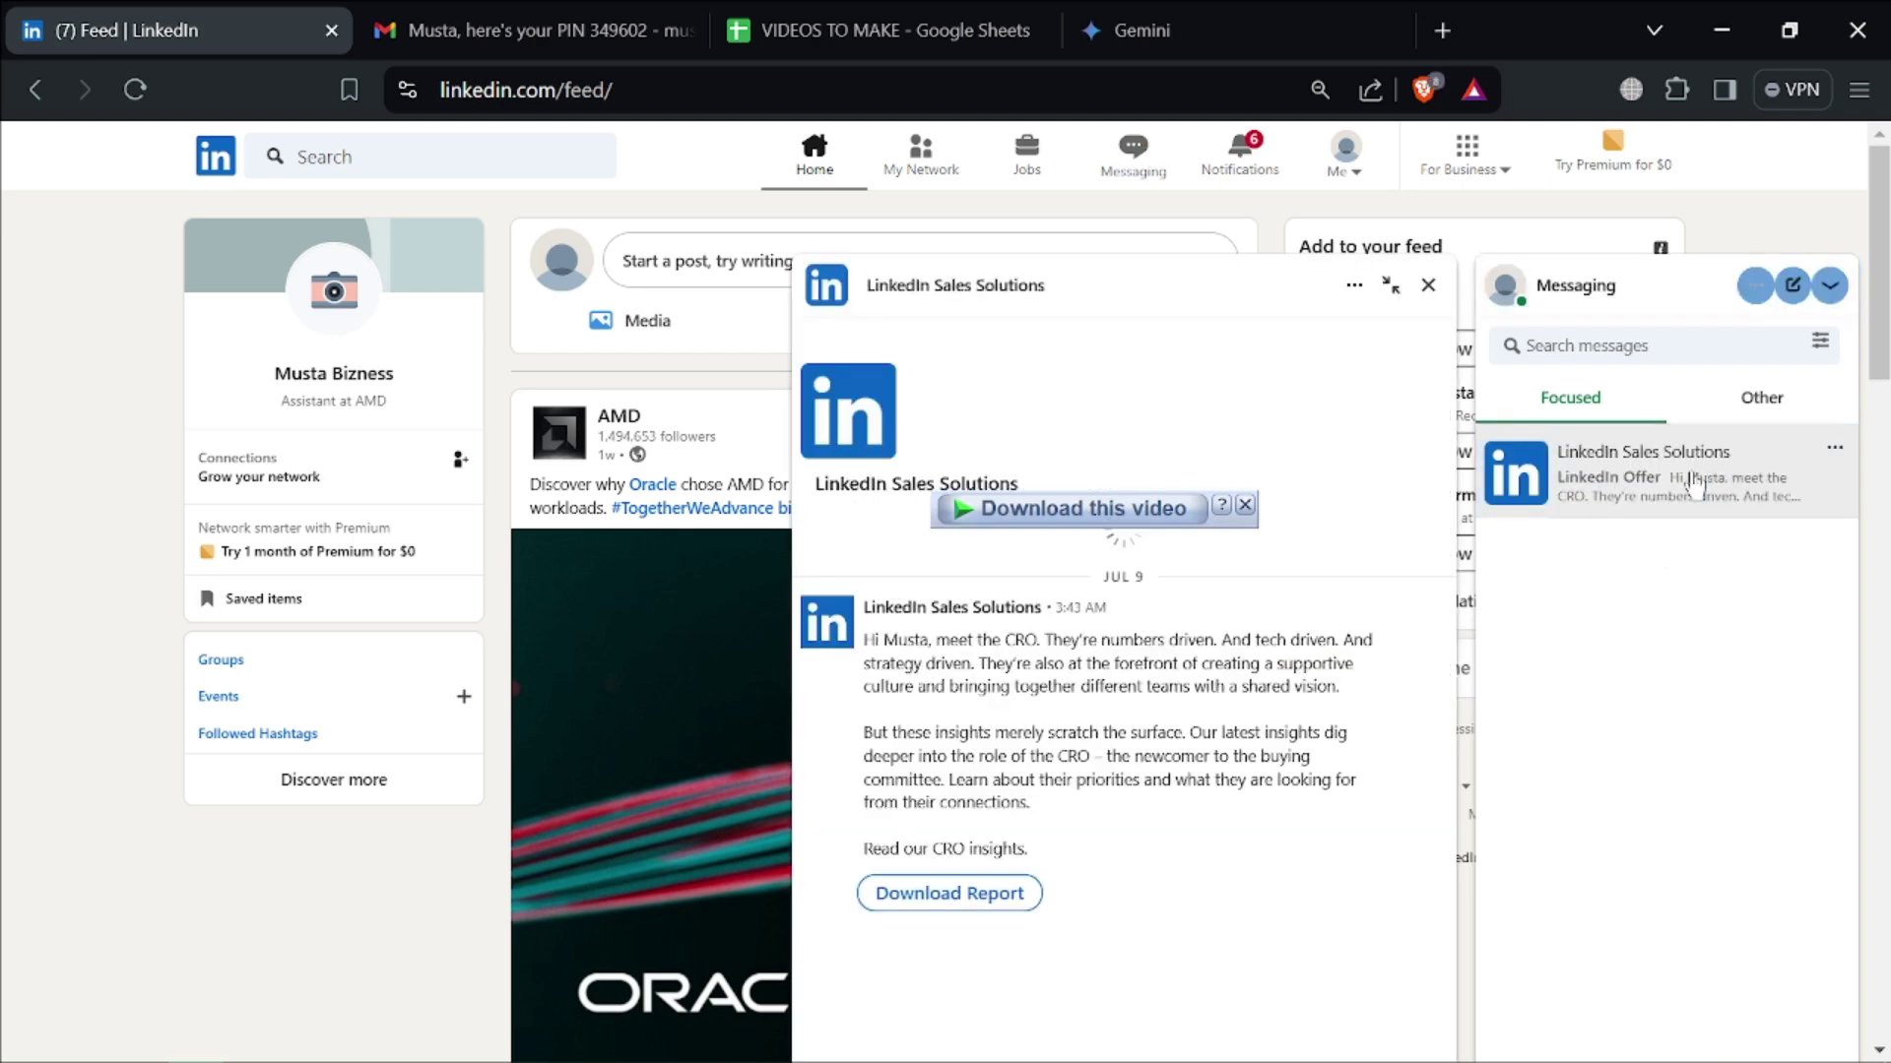
pyautogui.click(1427, 286)
pyautogui.click(1828, 284)
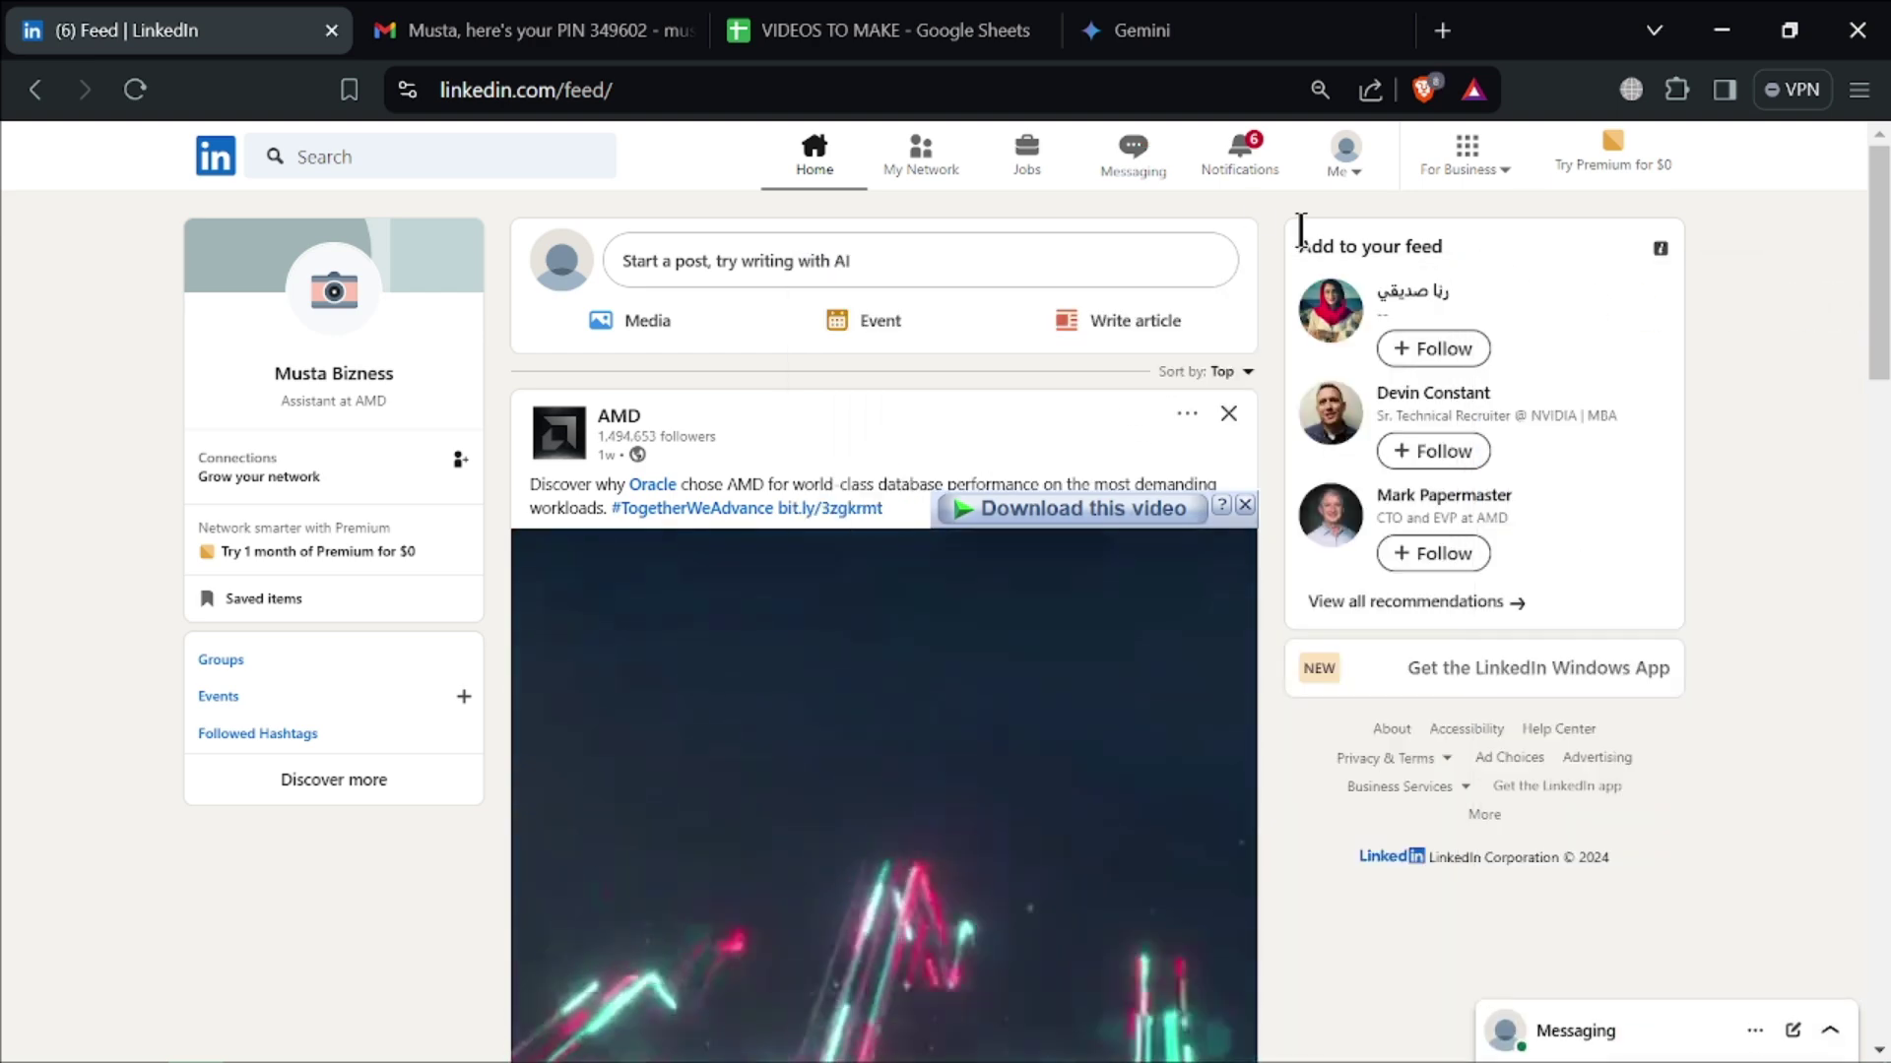
# - Show the Notifications page and reload its list of recent alerts from the top
pyautogui.click(1239, 154)
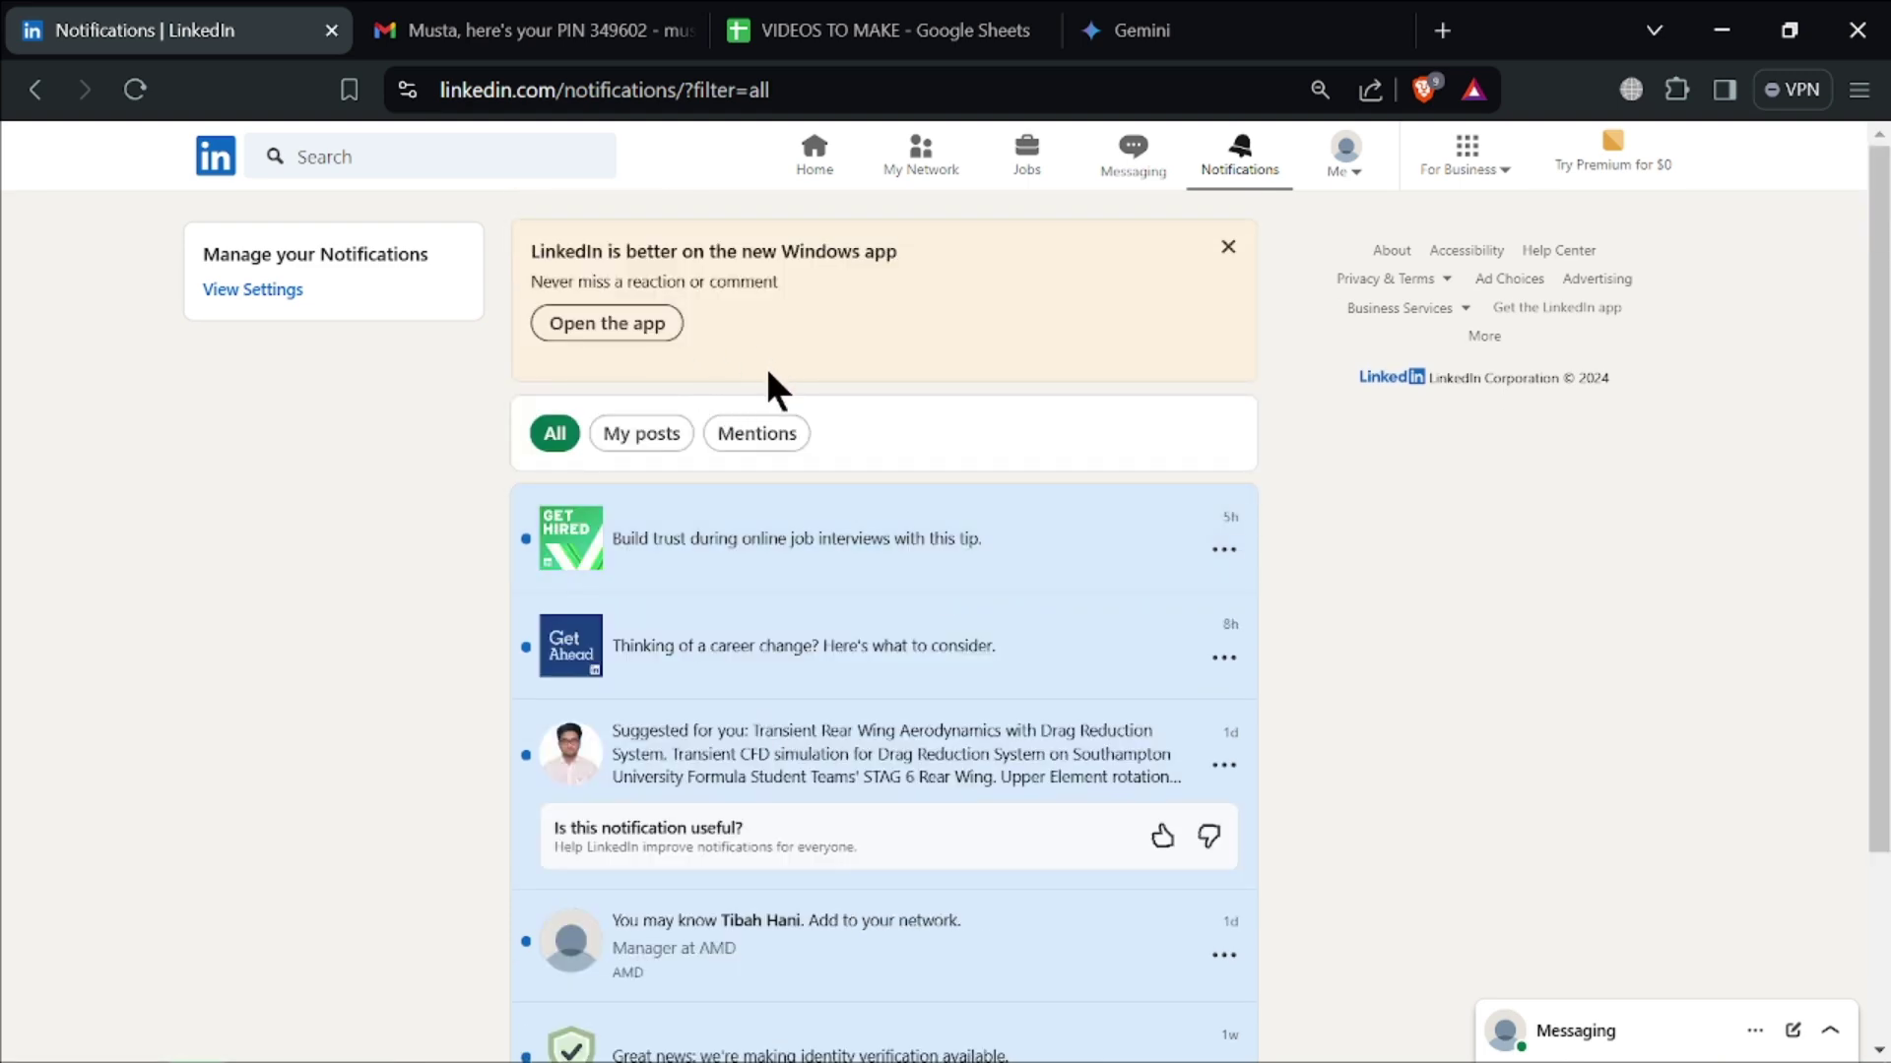
pyautogui.scroll(-3, 638, 342)
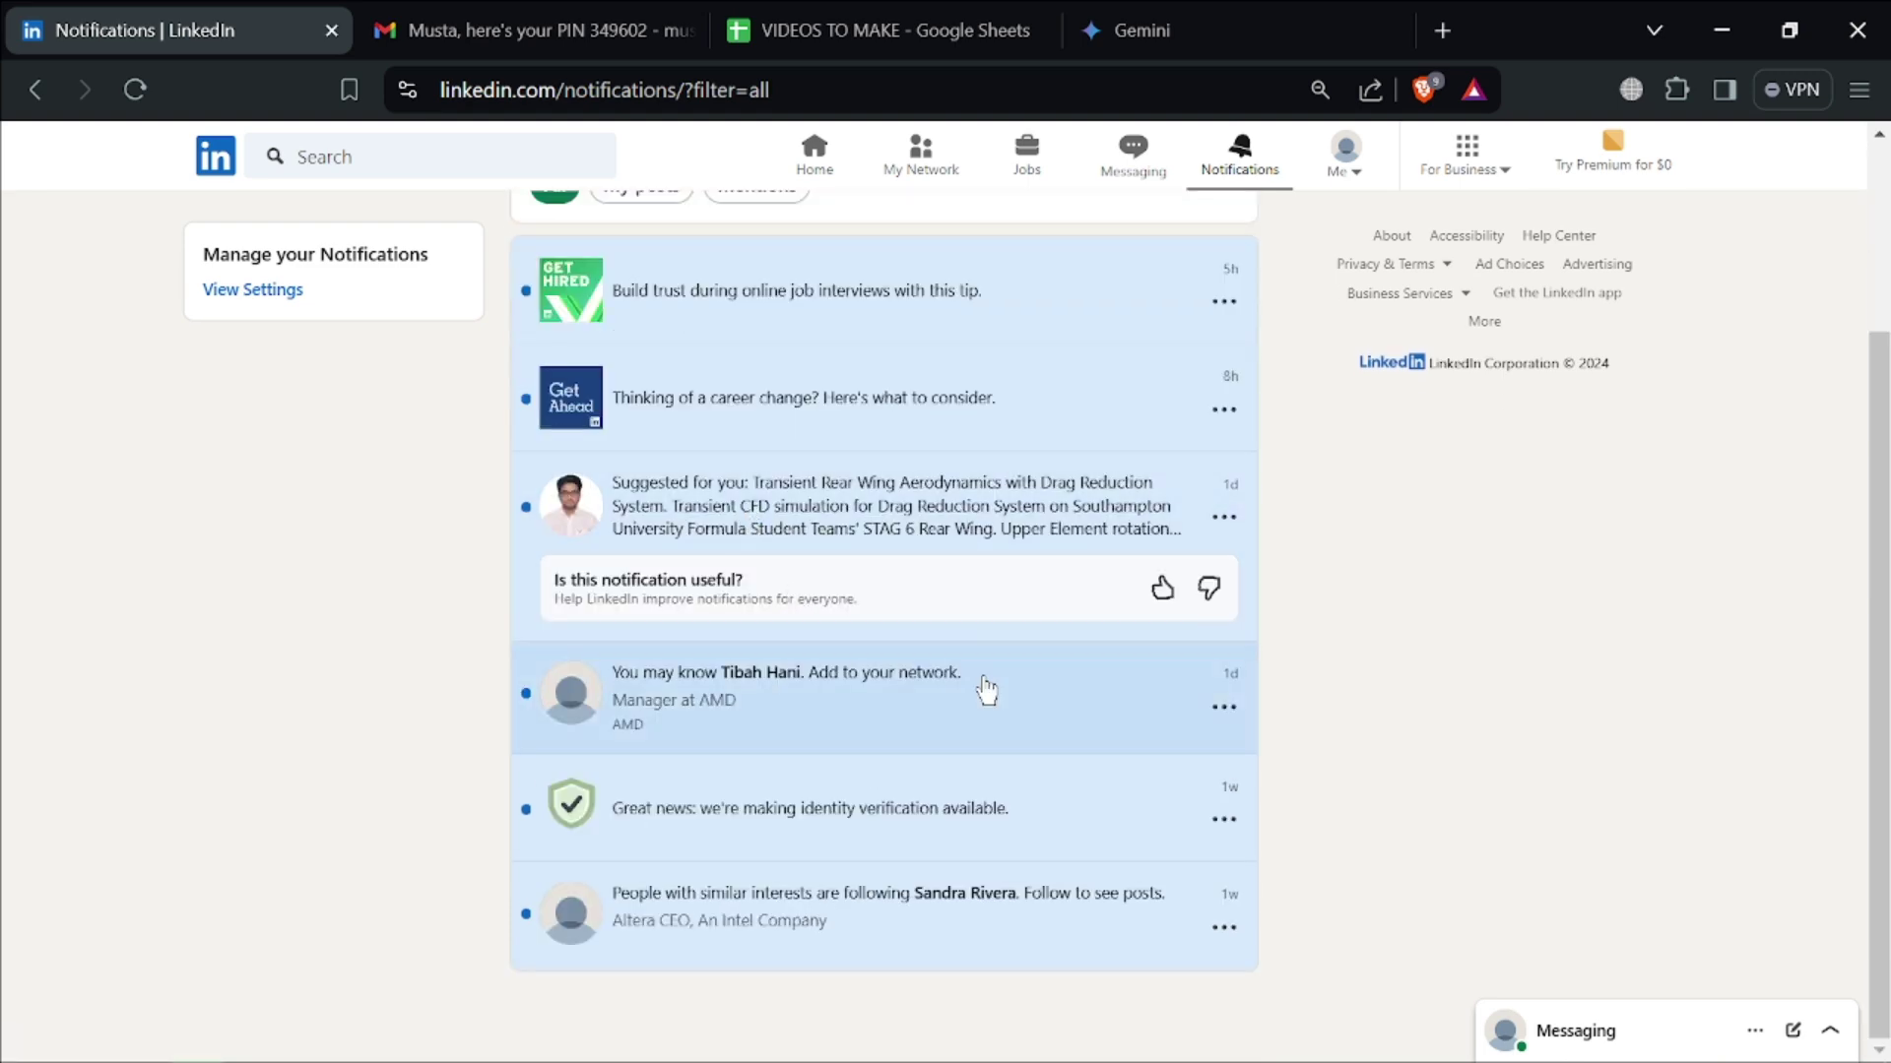
pyautogui.scroll(3, 975, 681)
pyautogui.click(1238, 154)
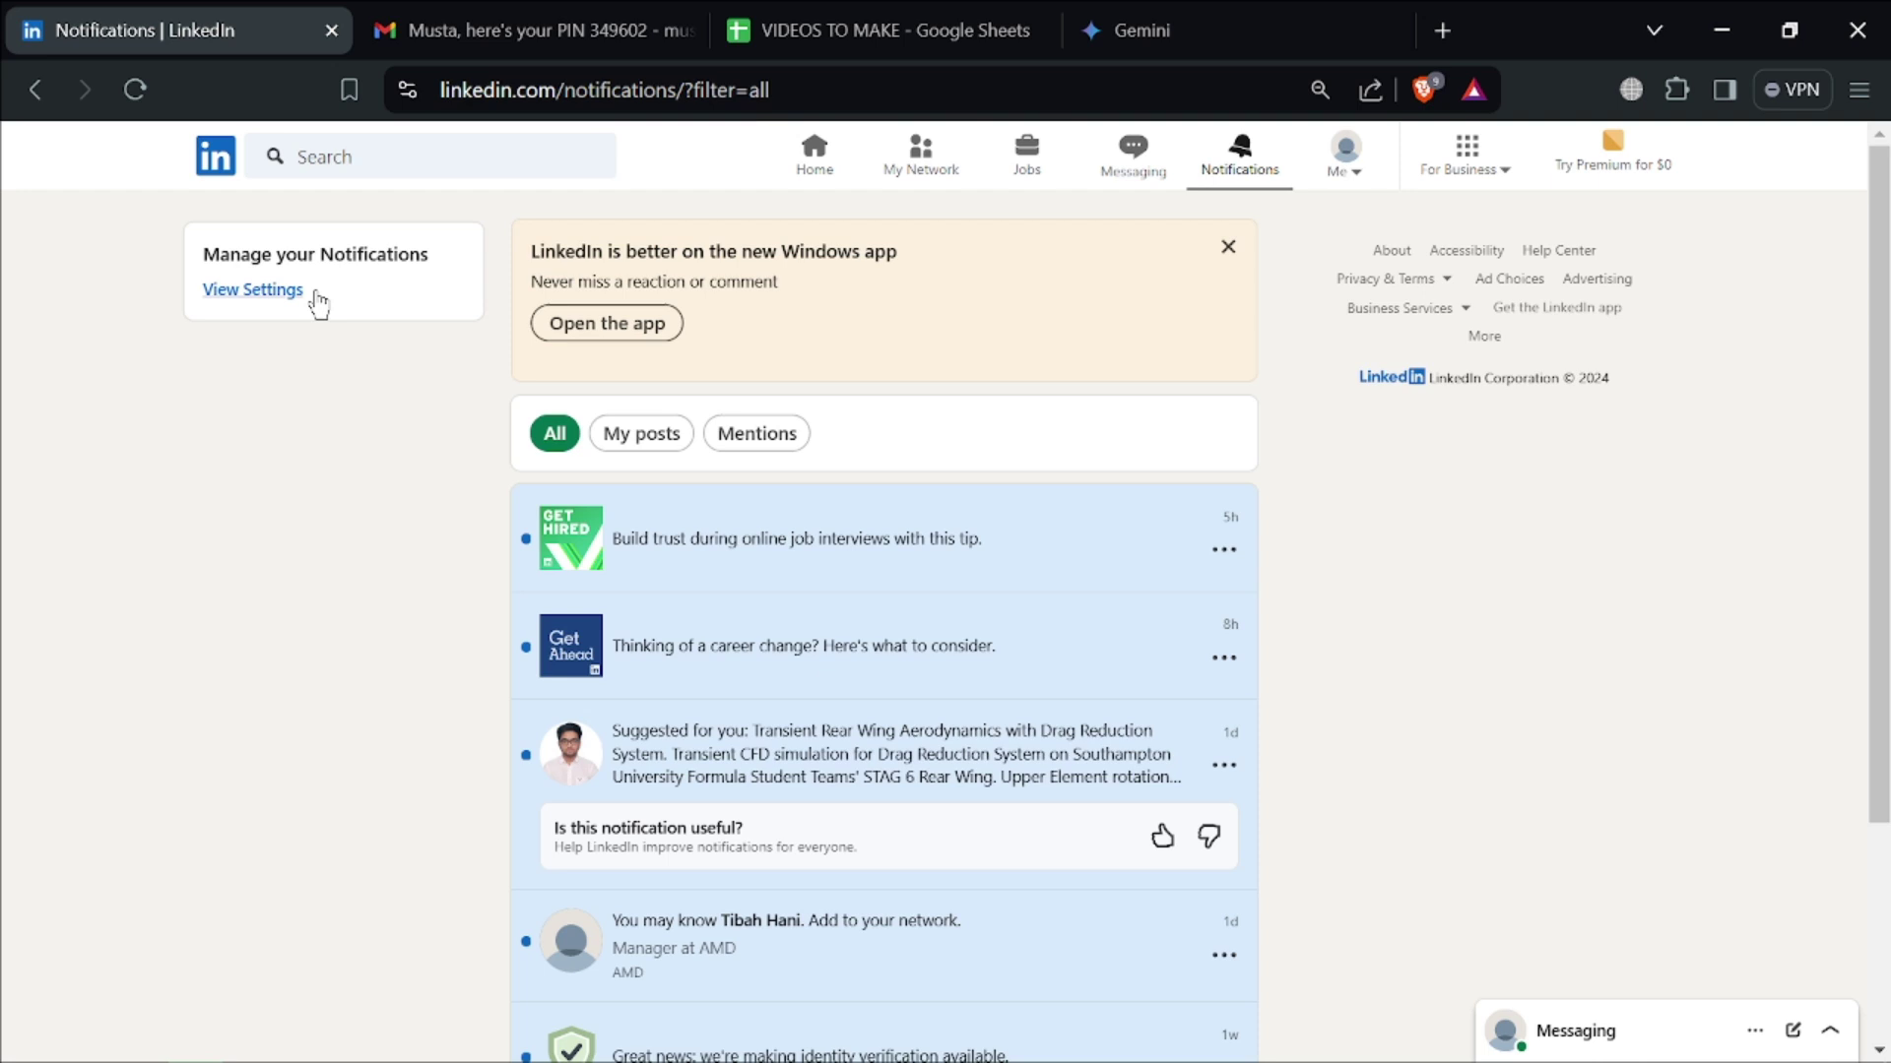